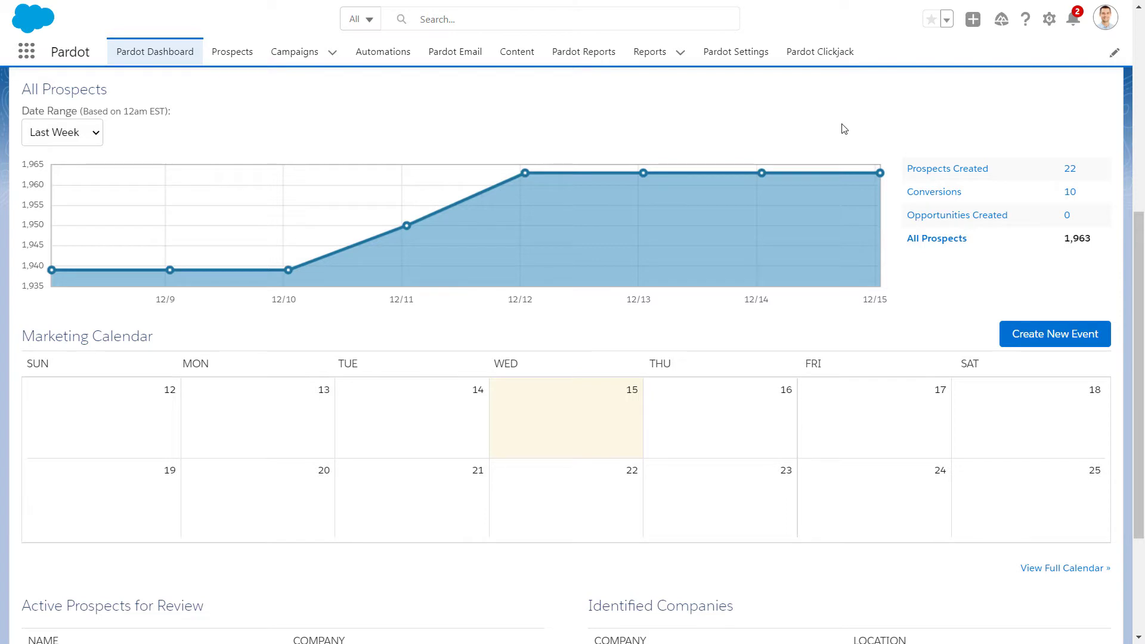
Find B2B Marketing Analytics Getting Started in Marketing Setup and expand step 1 on choosing users
click(1052, 29)
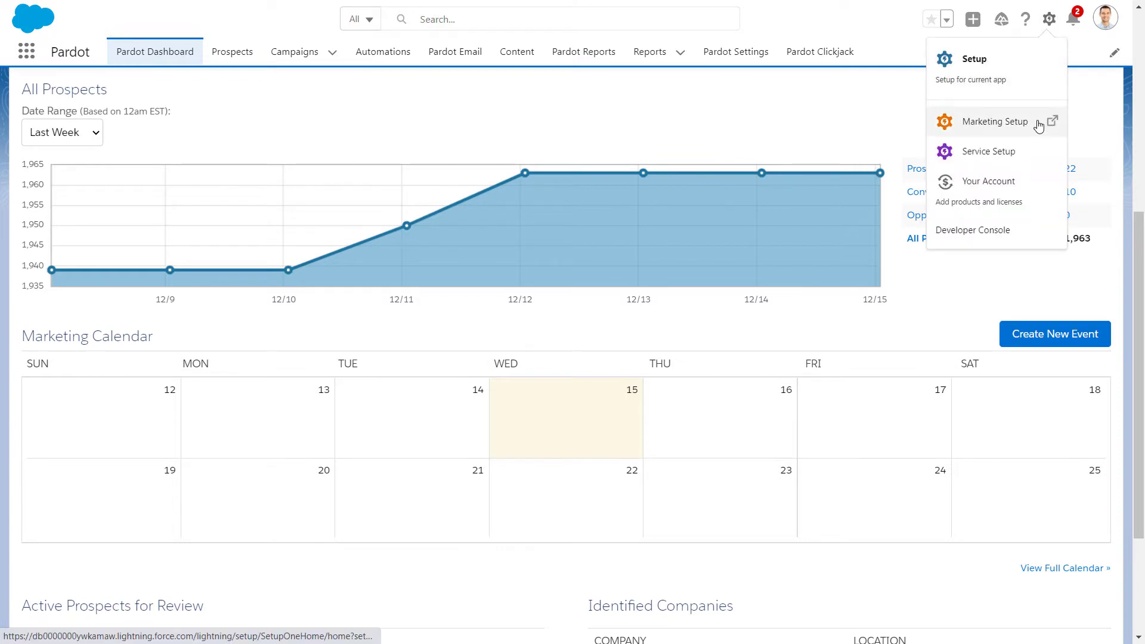
click(994, 122)
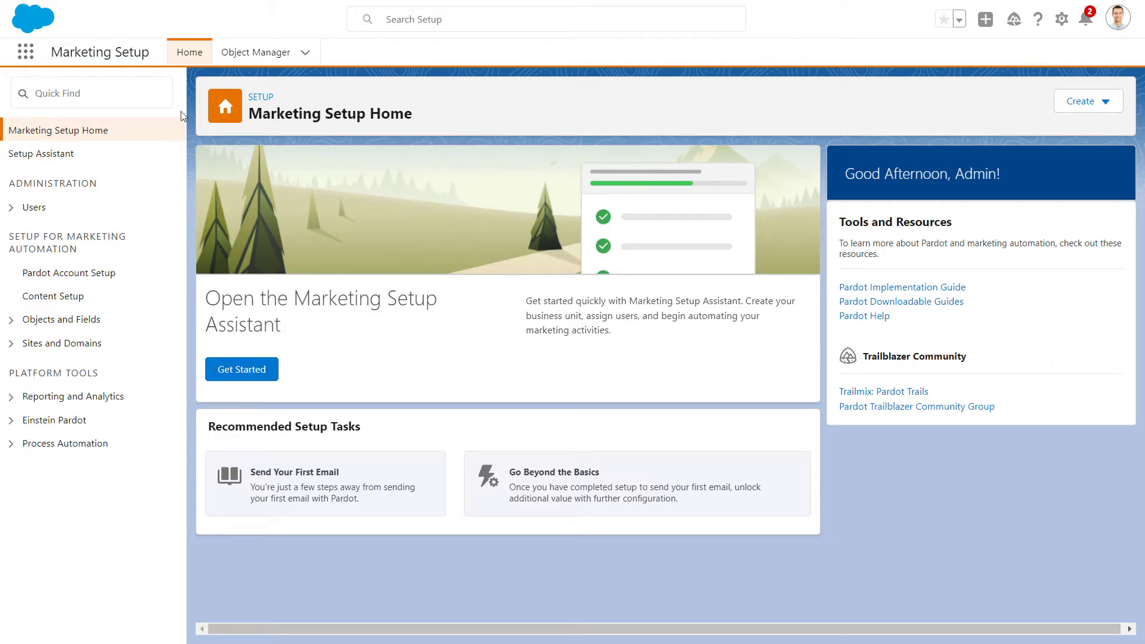
click(158, 94)
text(B2b)
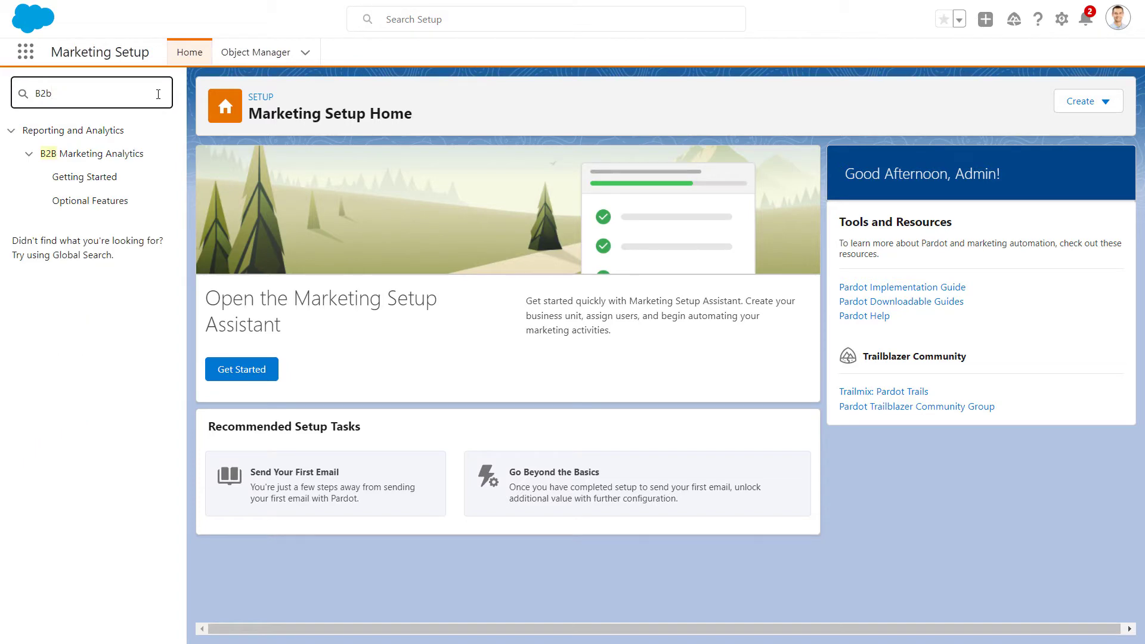
key(BackSpace)
text(B)
click(113, 178)
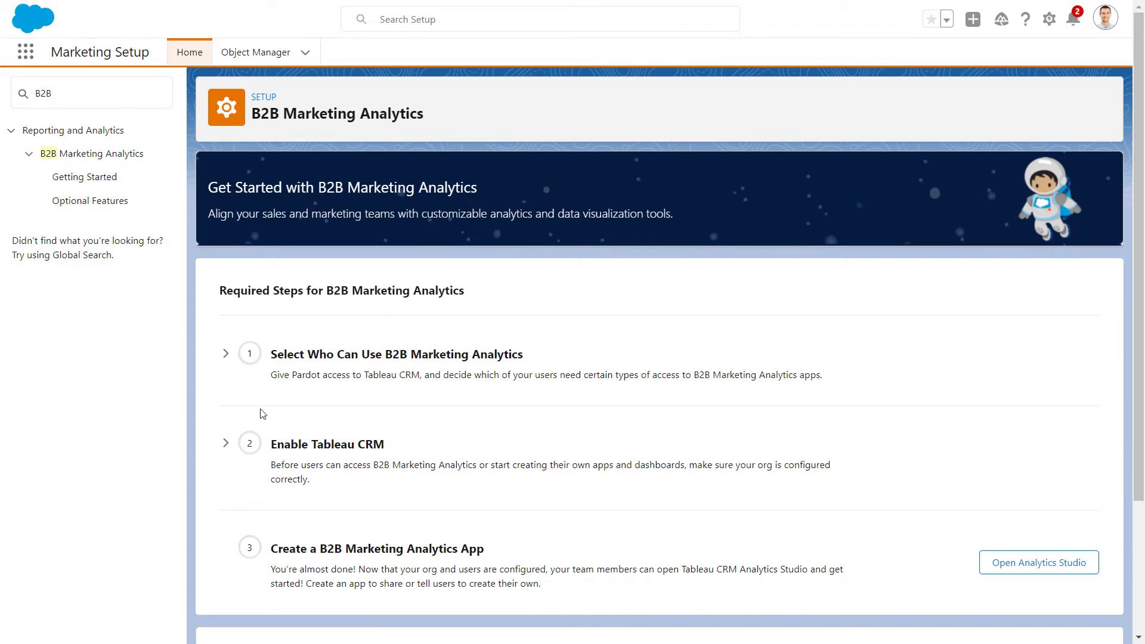
click(224, 356)
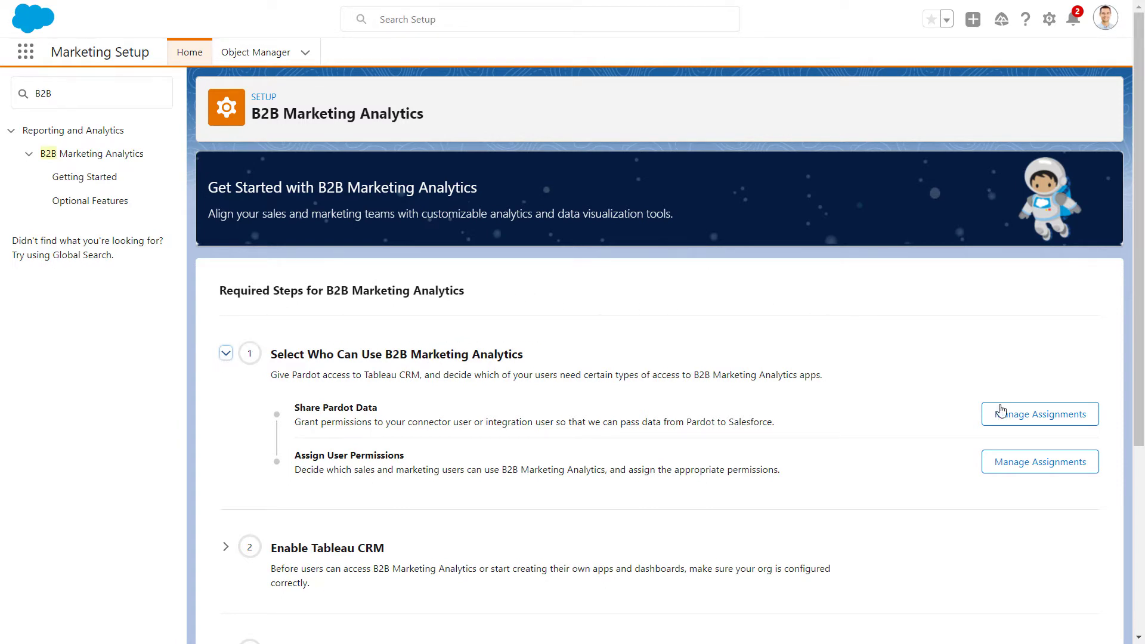
Try assigning the B2B Marketing Analytics permission set to Integration B2BMA, which already has it
click(999, 413)
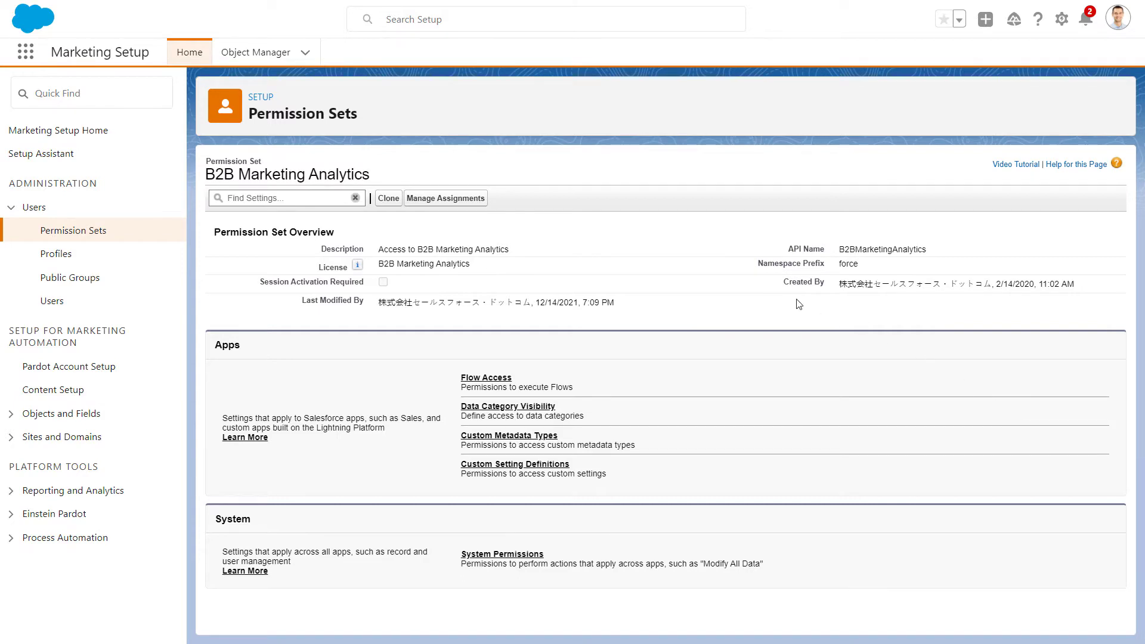
click(473, 209)
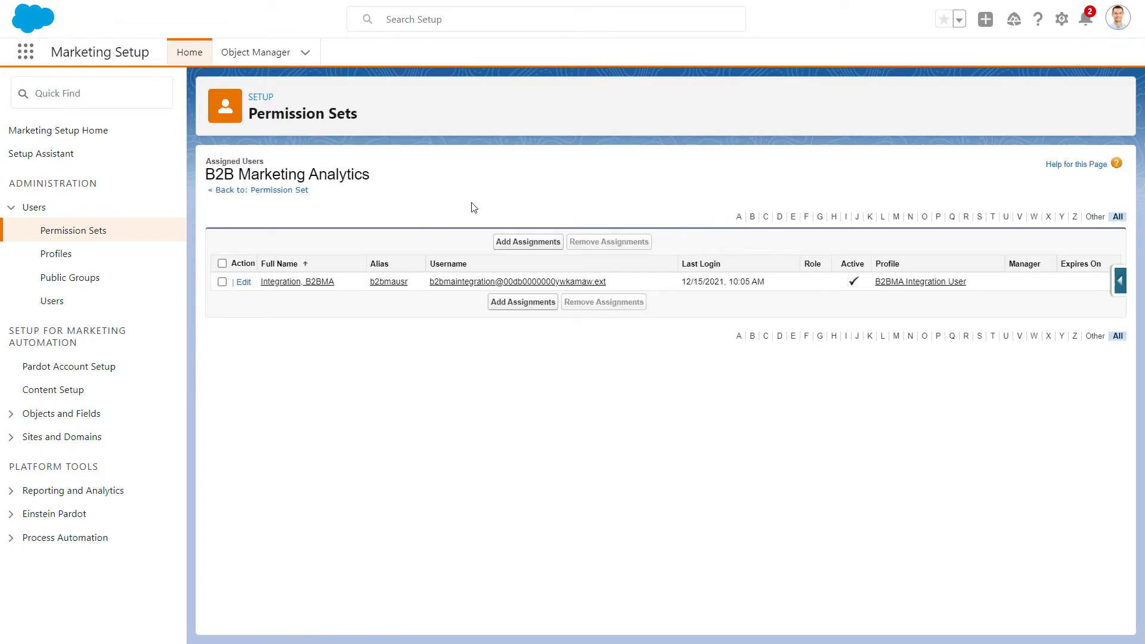
click(506, 246)
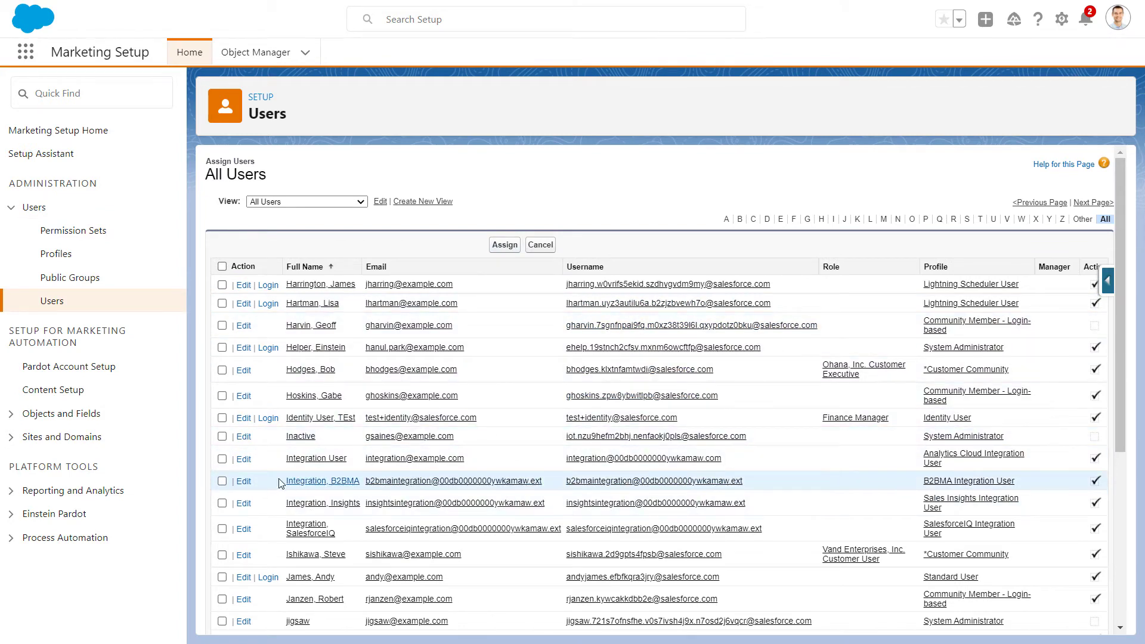
click(222, 481)
click(506, 251)
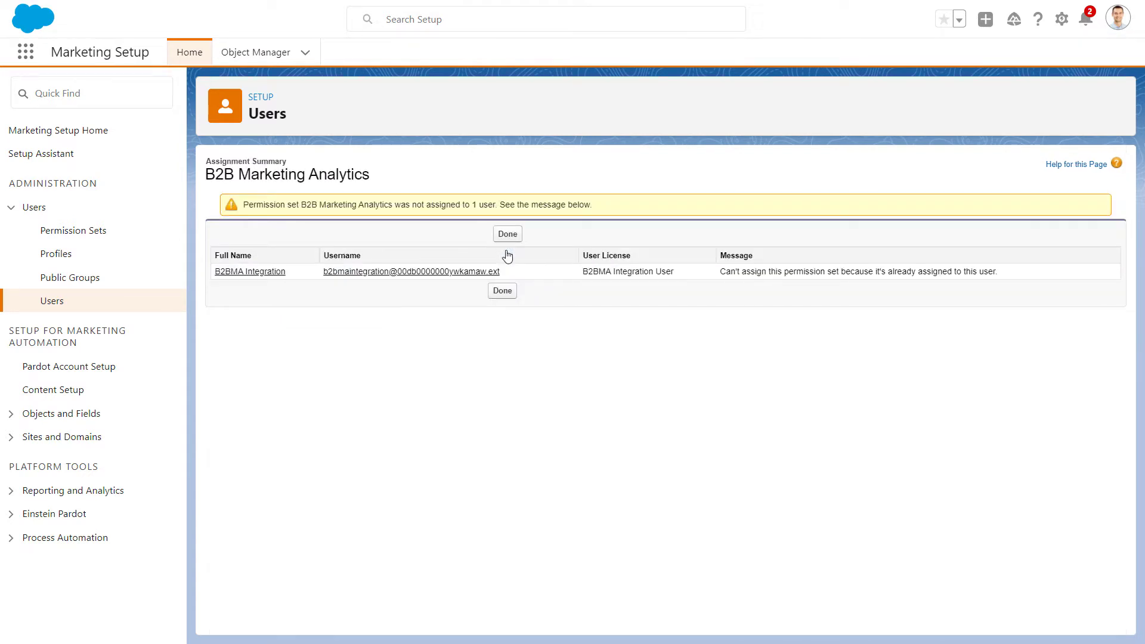
click(507, 234)
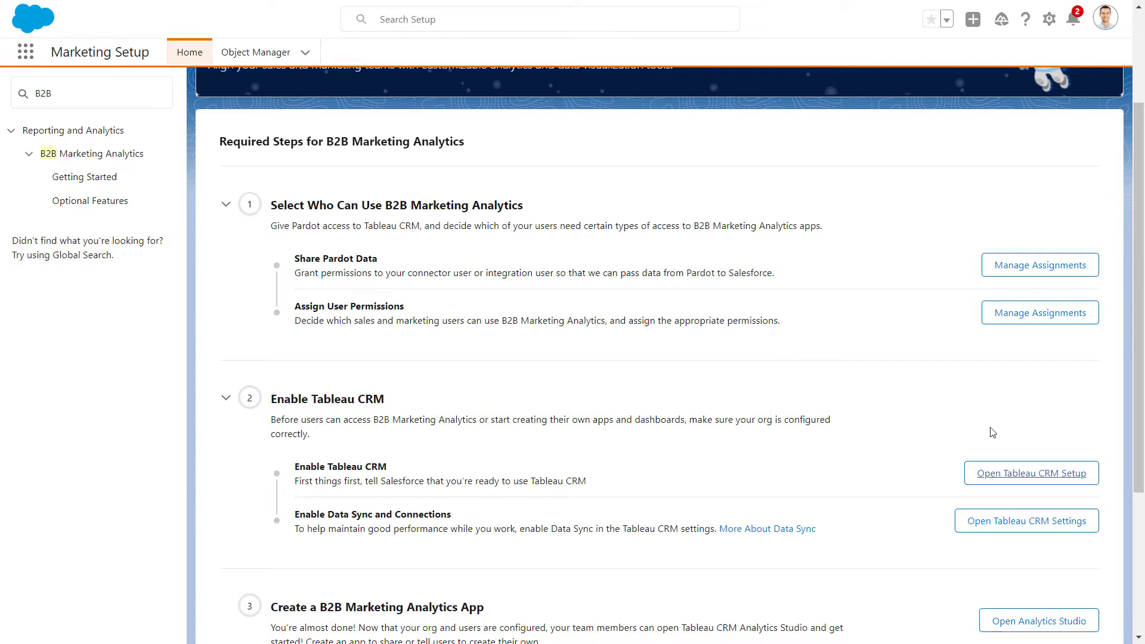
Enable Tableau CRM for the org and turn on Data Sync and Connections in its settings
click(1000, 484)
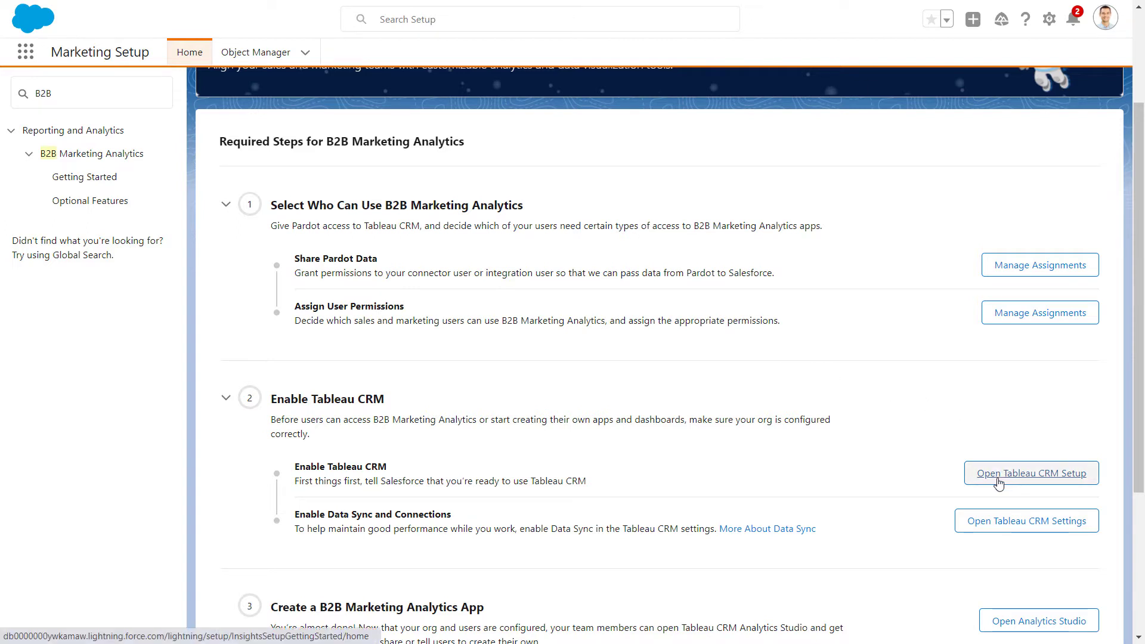
click(1050, 184)
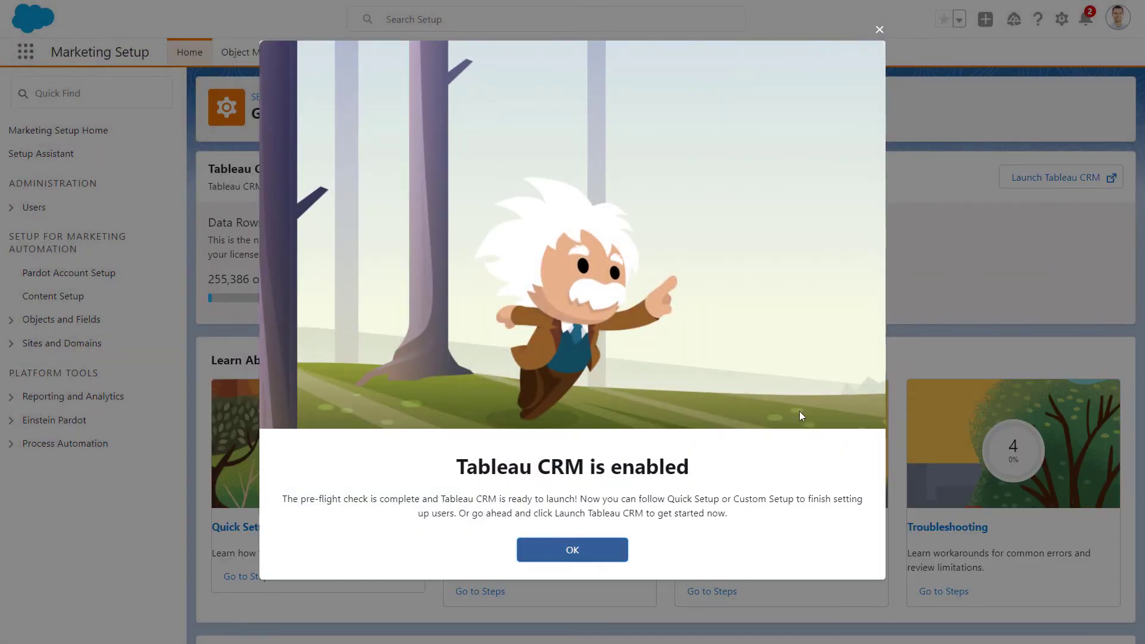
click(613, 550)
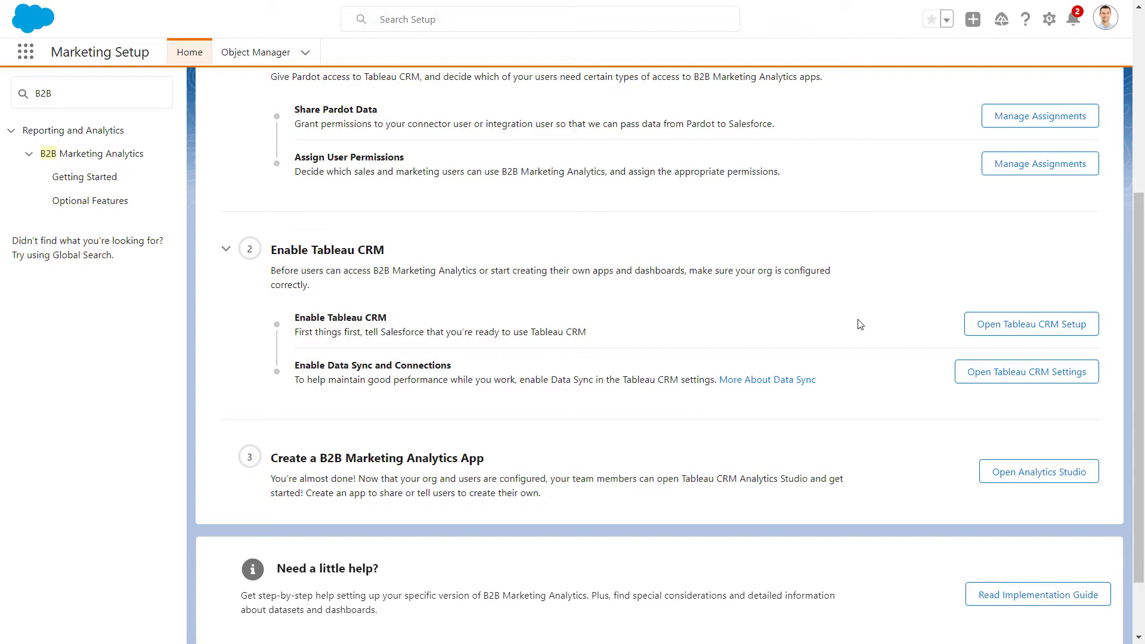
click(996, 376)
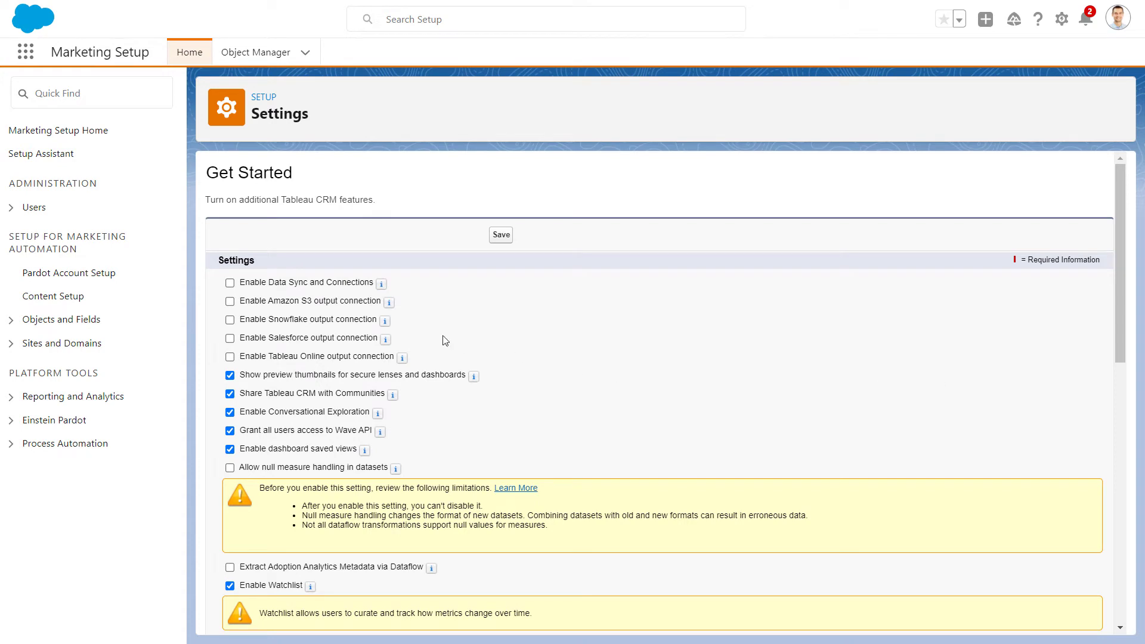
click(230, 283)
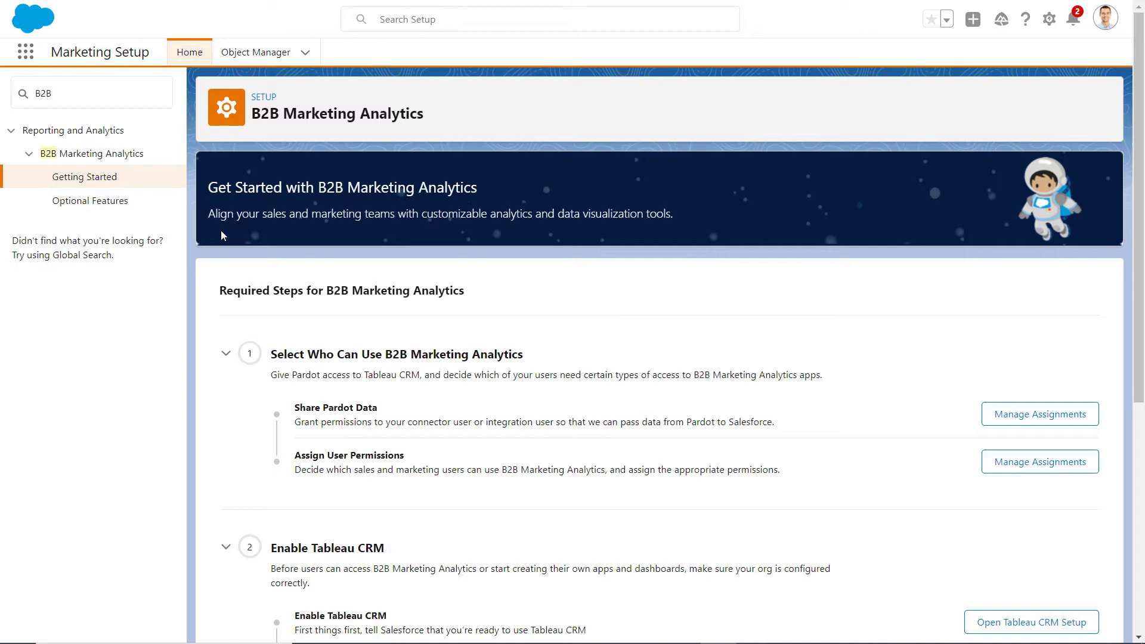
Show Optional Features and expand the Engaged Prospects and Account-Based Marketing Dashboard details
click(123, 204)
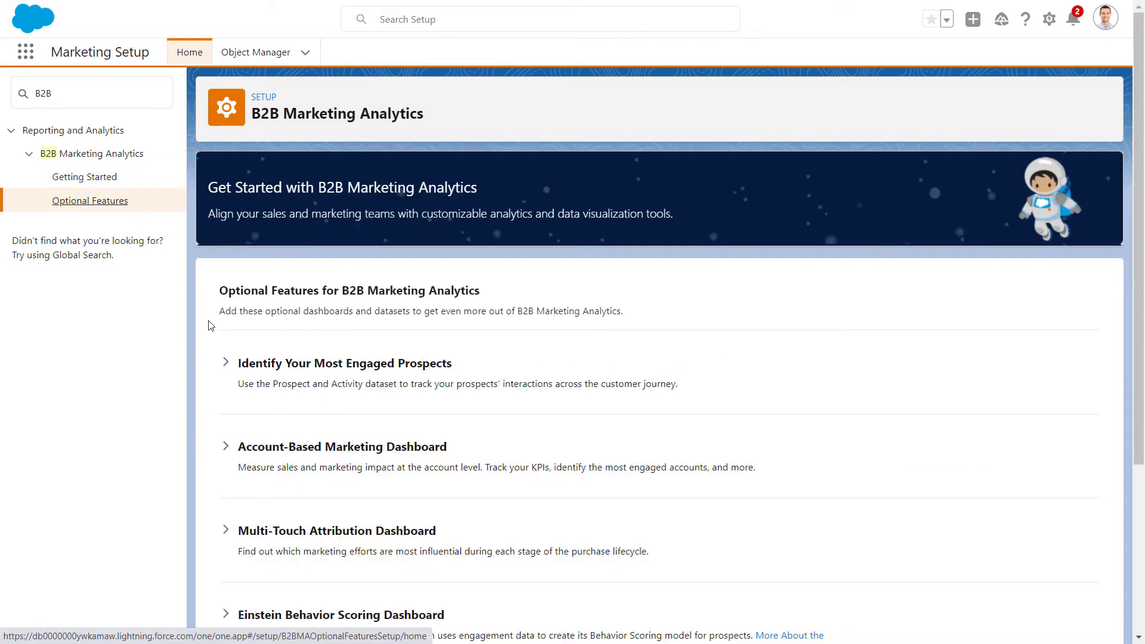
click(225, 364)
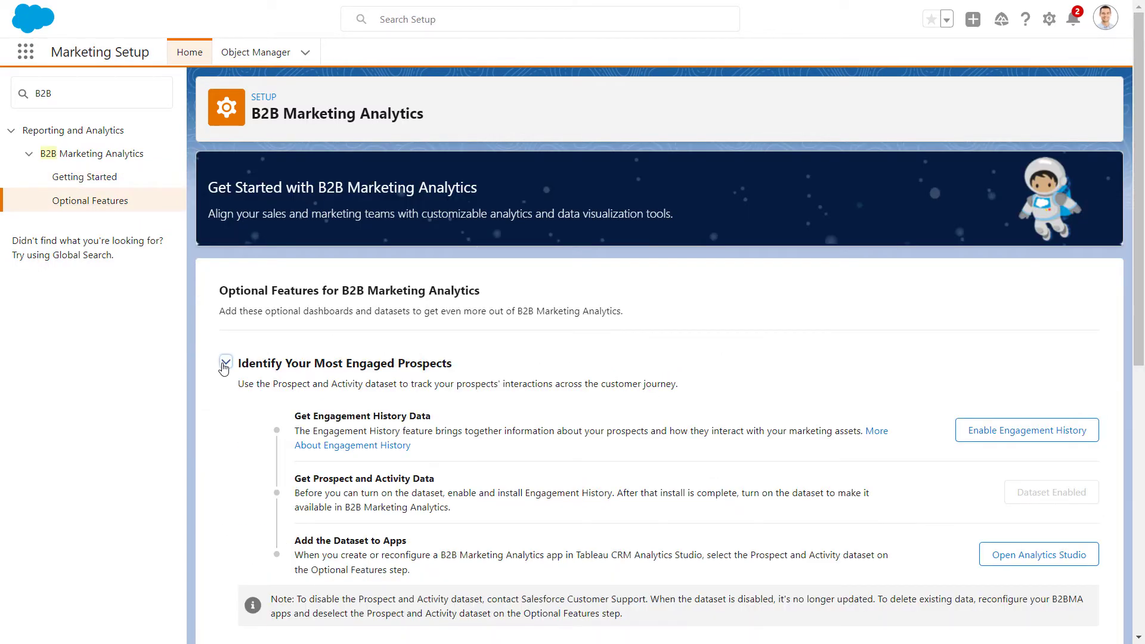
scroll(224, 369, down, 3)
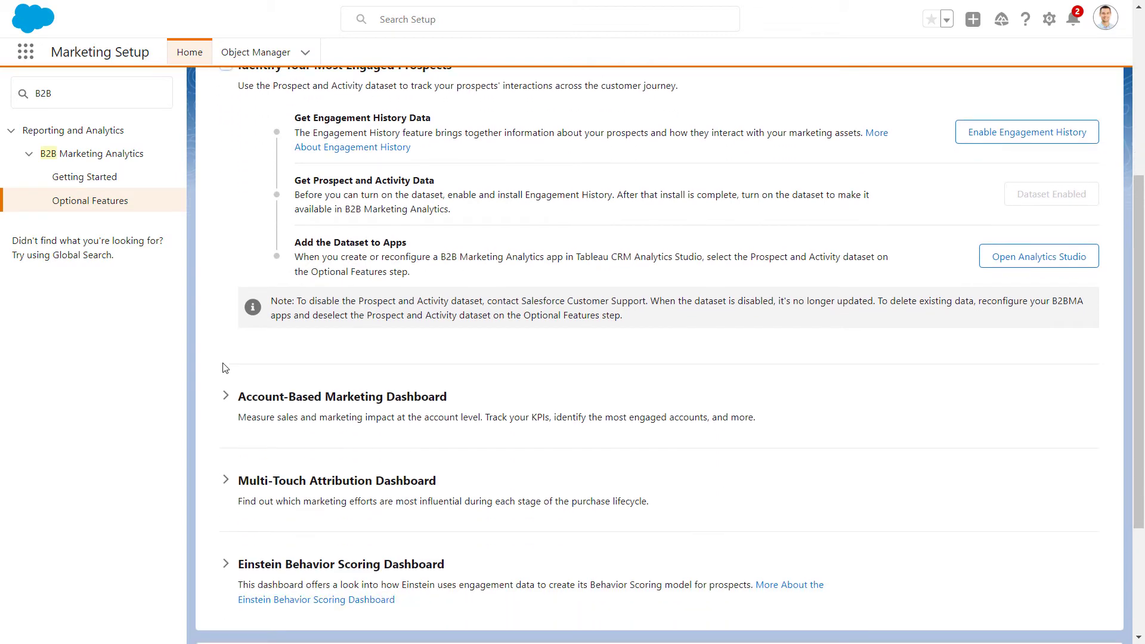
click(224, 398)
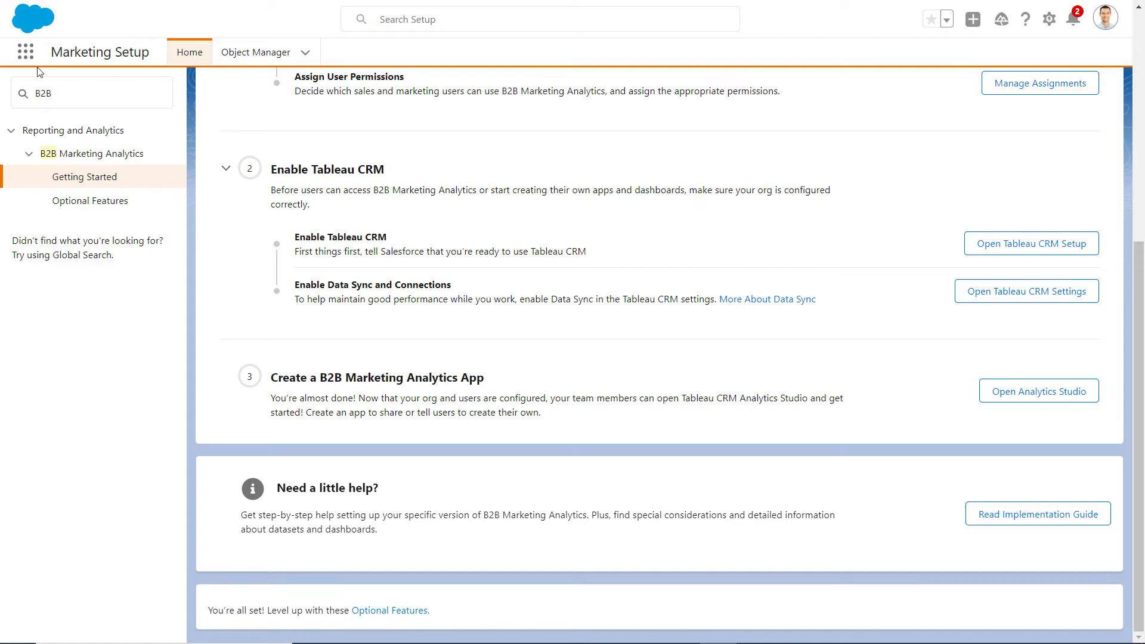
Launch Analytics Studio and create a new app from the B2B Marketing Analytics template
click(25, 51)
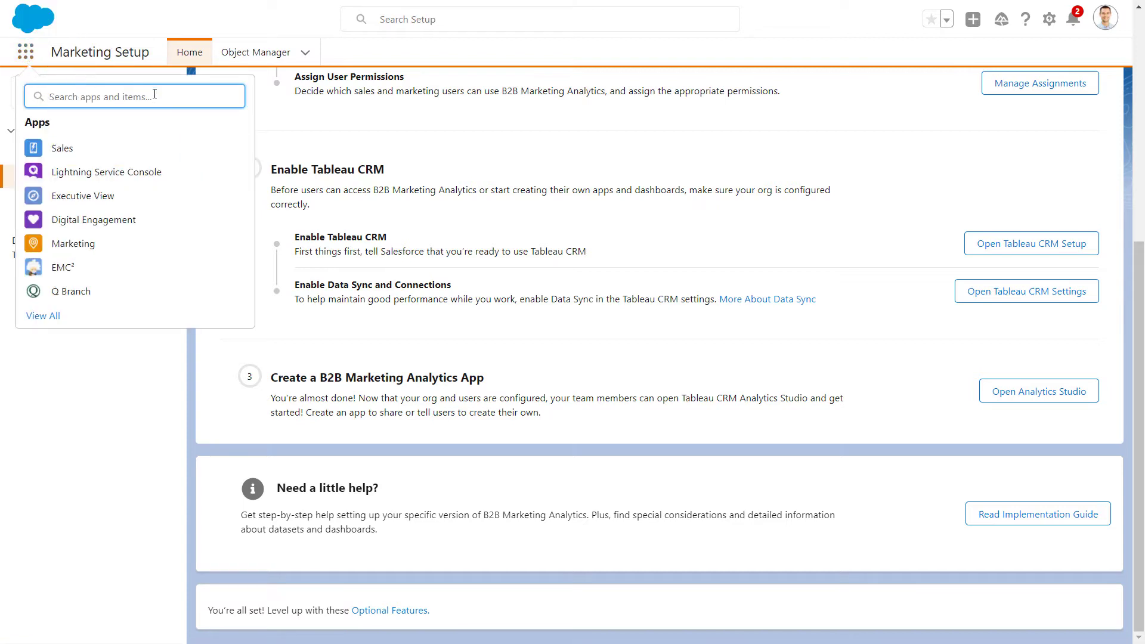
text(Analytics)
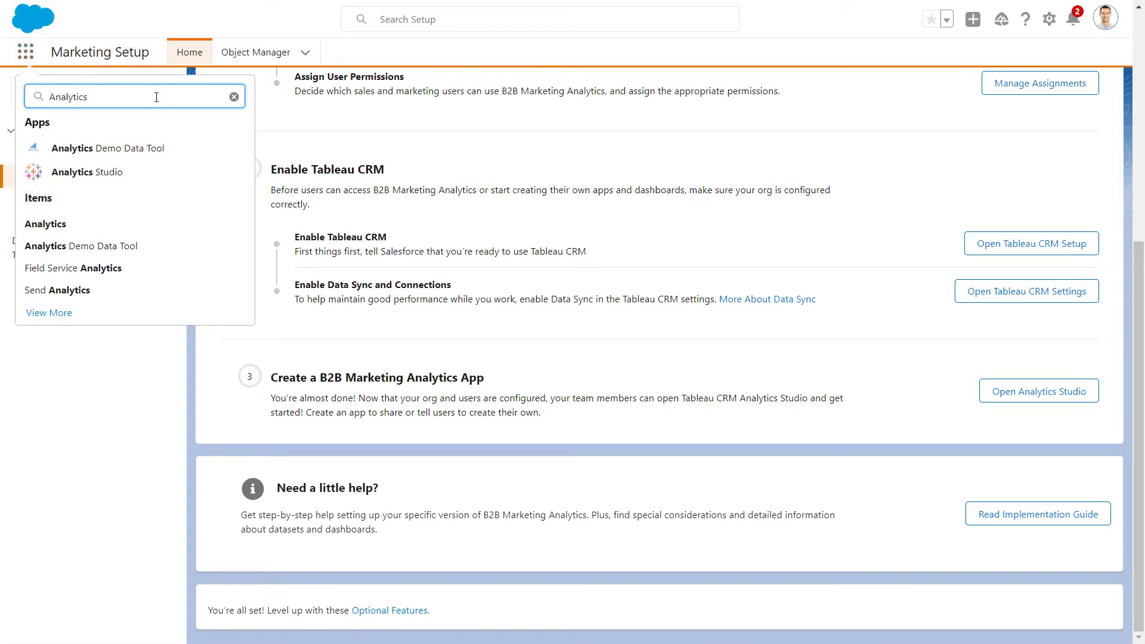
click(109, 175)
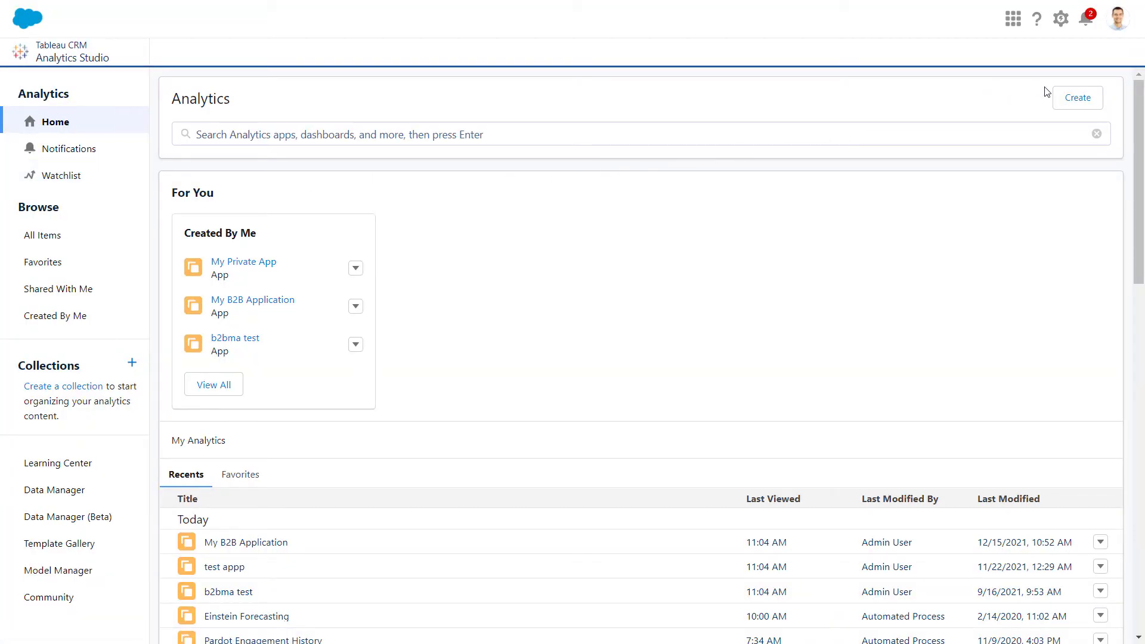
click(1076, 101)
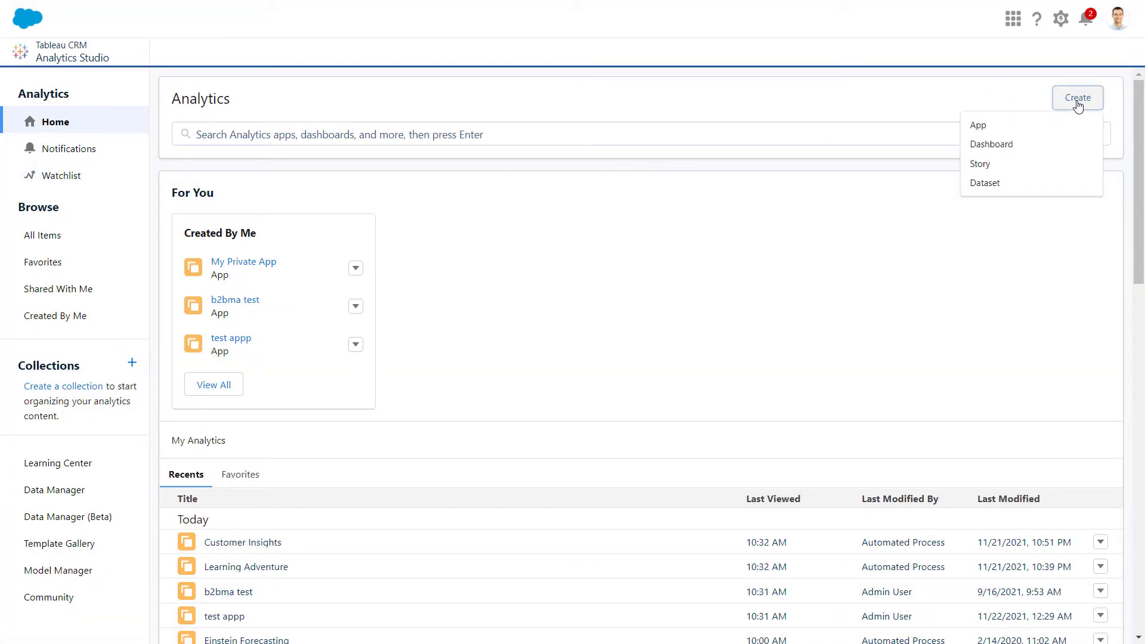
click(1027, 130)
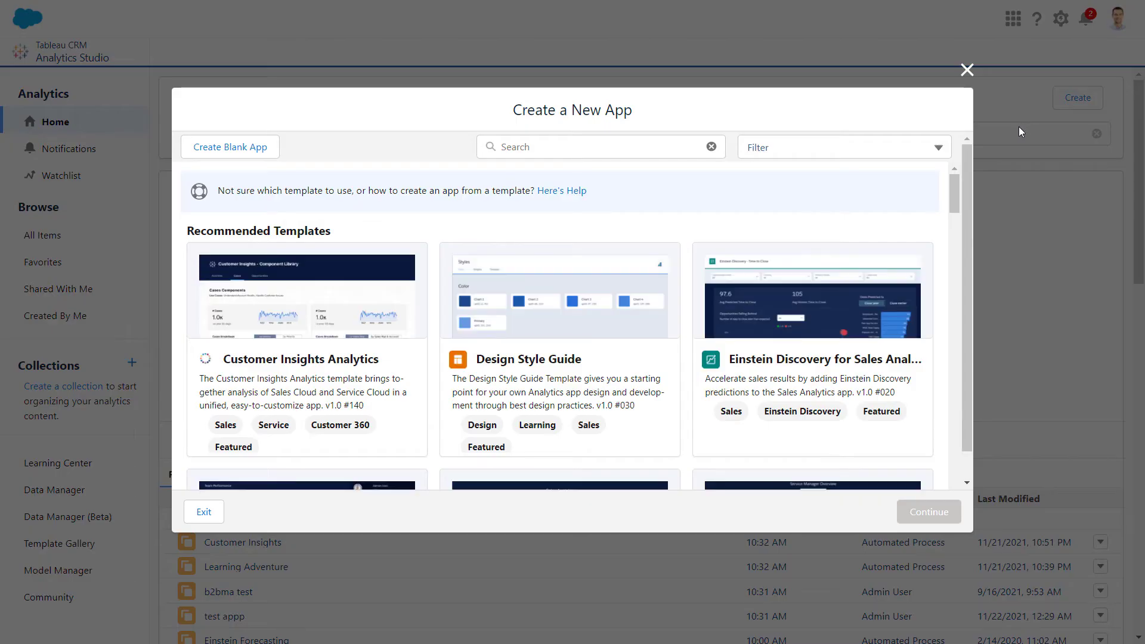
click(675, 146)
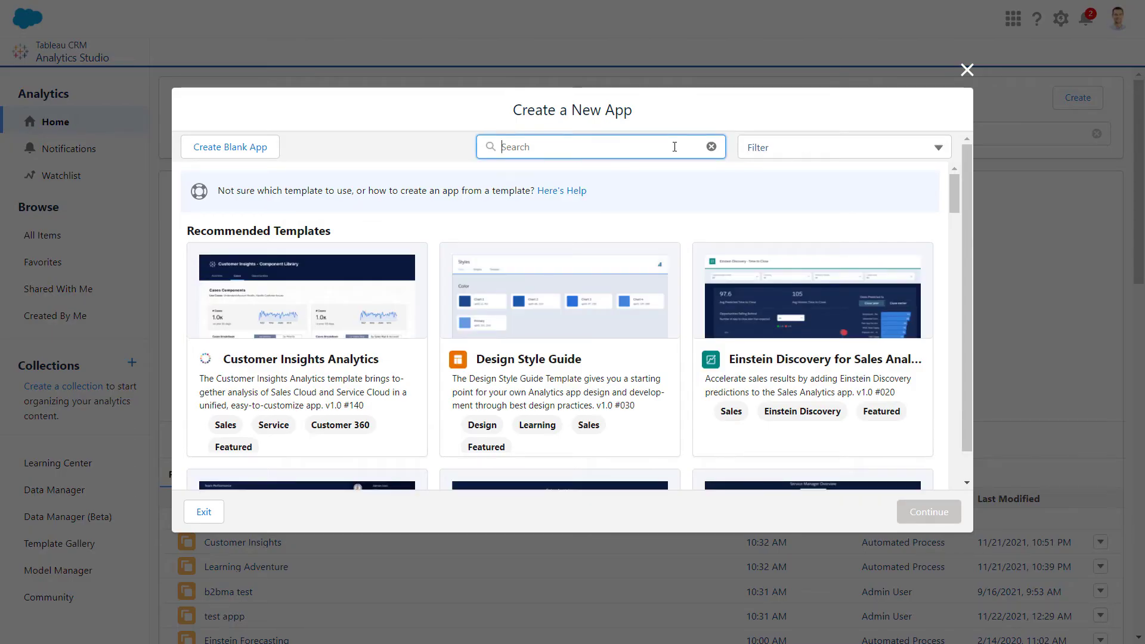
text(B2B)
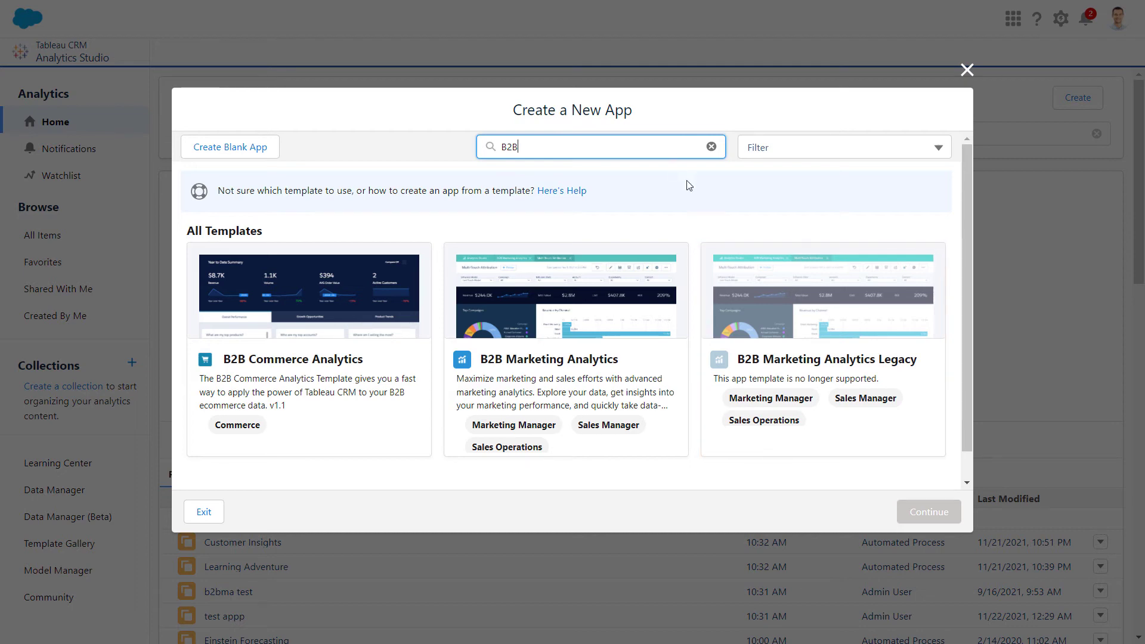
click(590, 354)
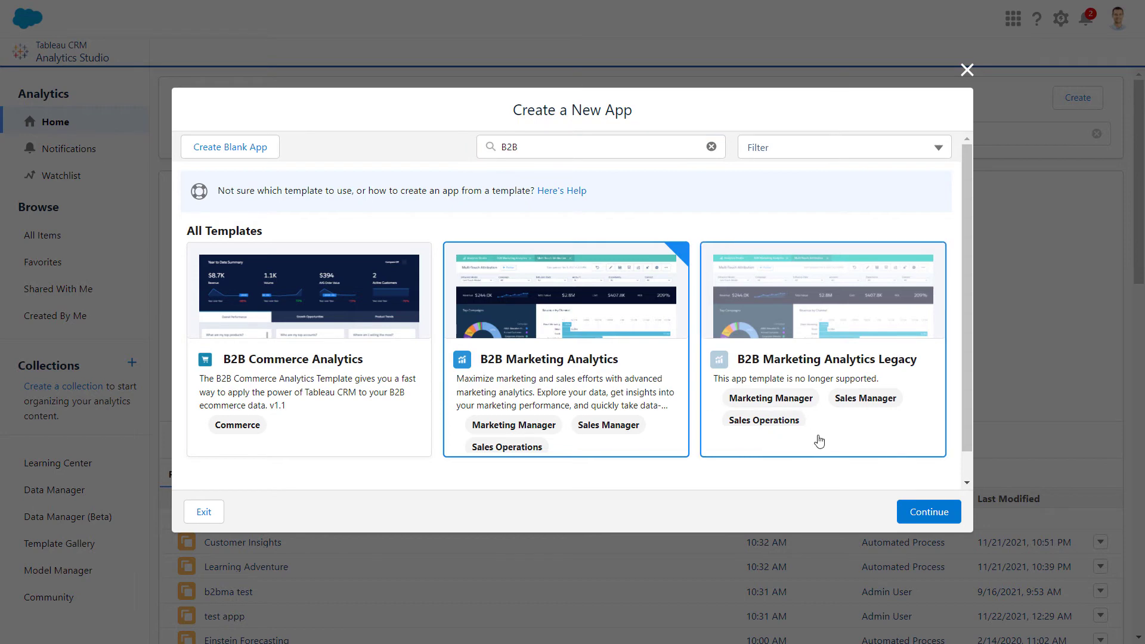
click(935, 517)
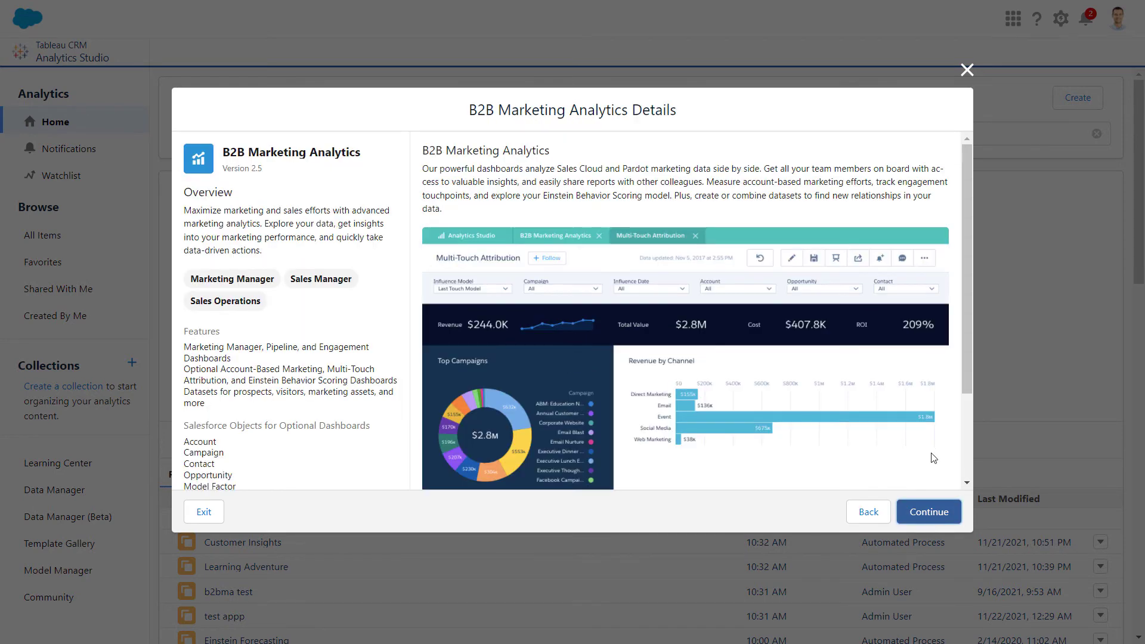
Choose to create a brand new app and enter the Pardot Account ID
click(946, 514)
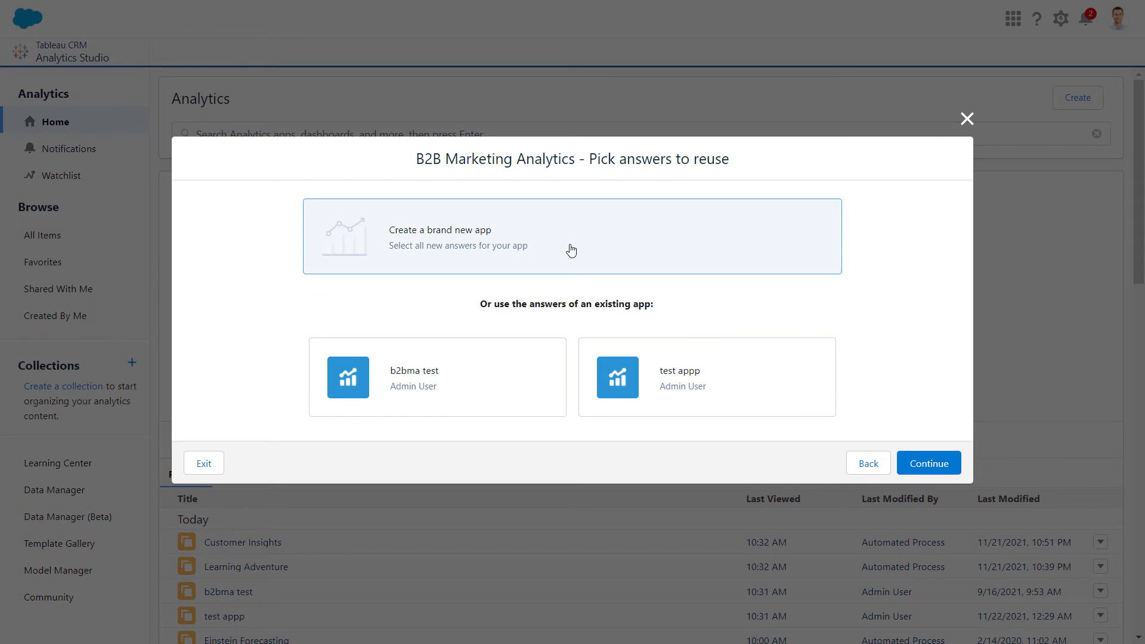
click(907, 464)
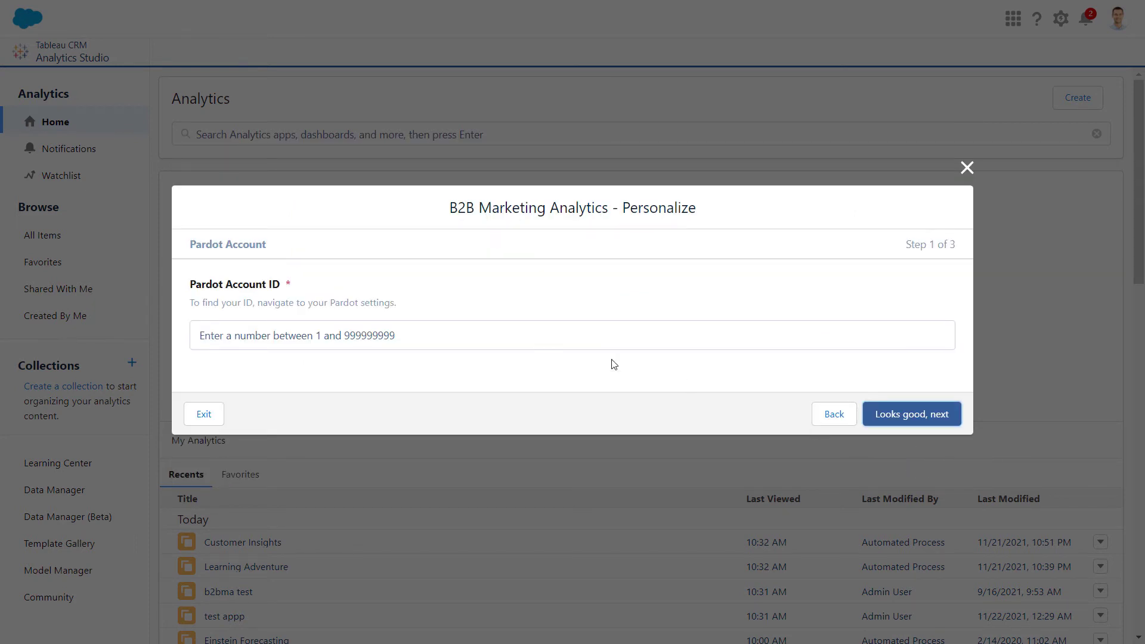
click(548, 333)
text(159661)
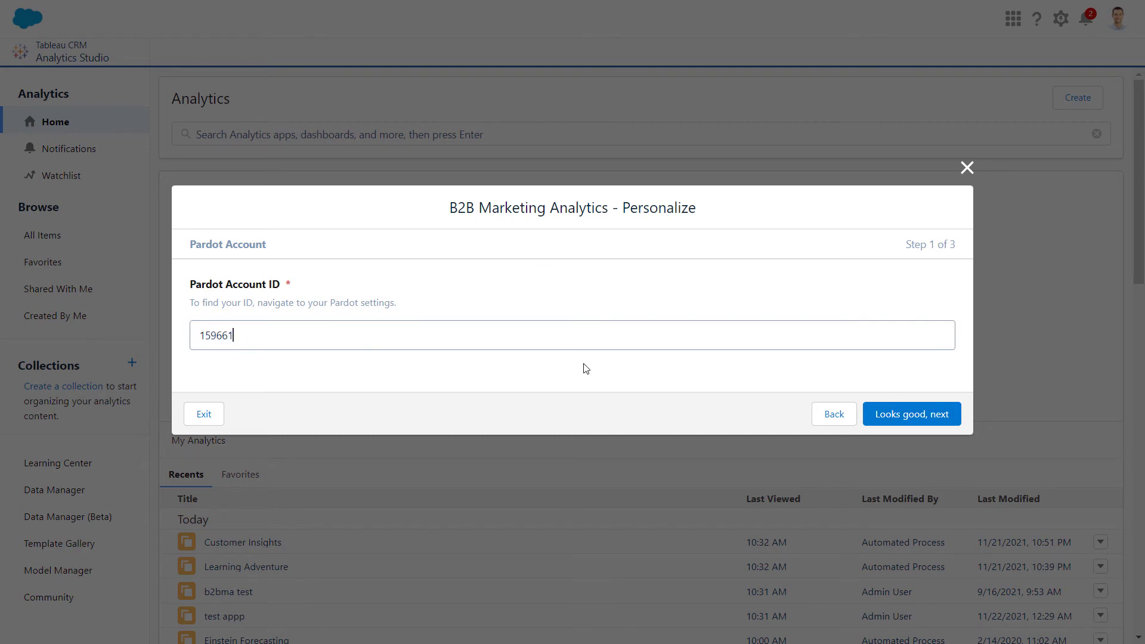
click(585, 369)
click(884, 420)
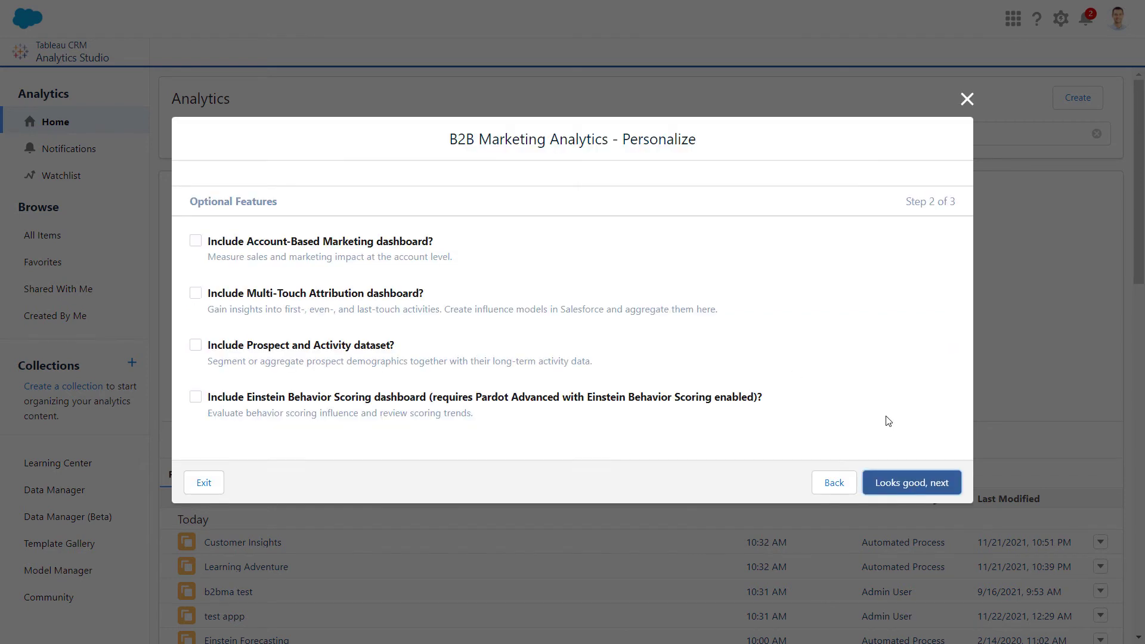
Include all four optional features: Account-Based Marketing, Multi-Touch Attribution, Prospect and Activity, Einstein Behavior Scoring
click(195, 242)
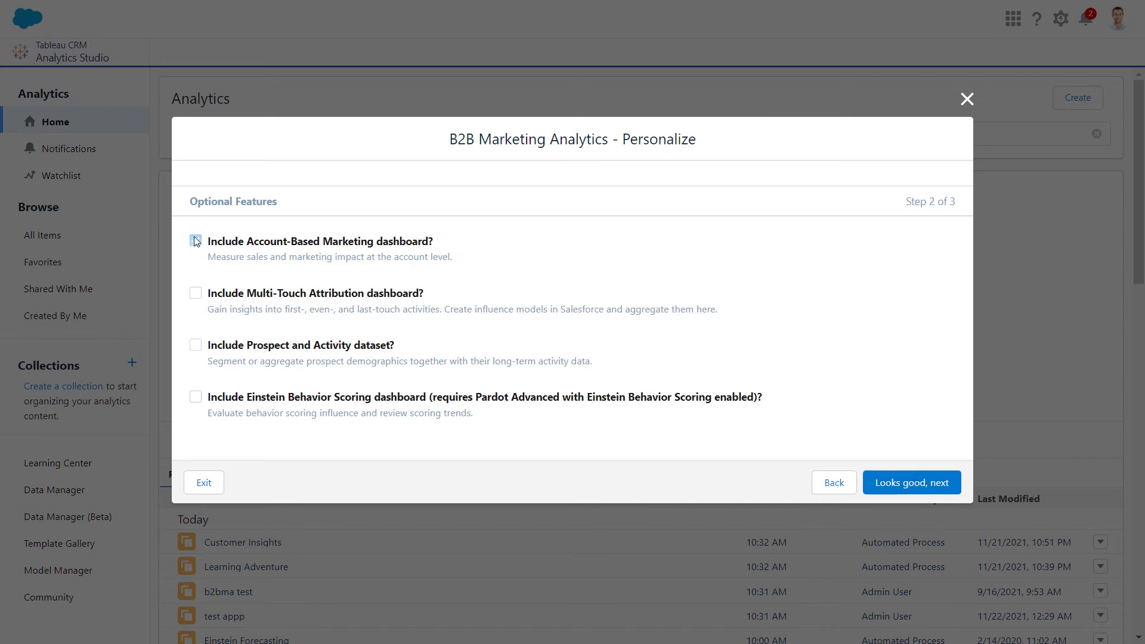
click(196, 292)
click(195, 344)
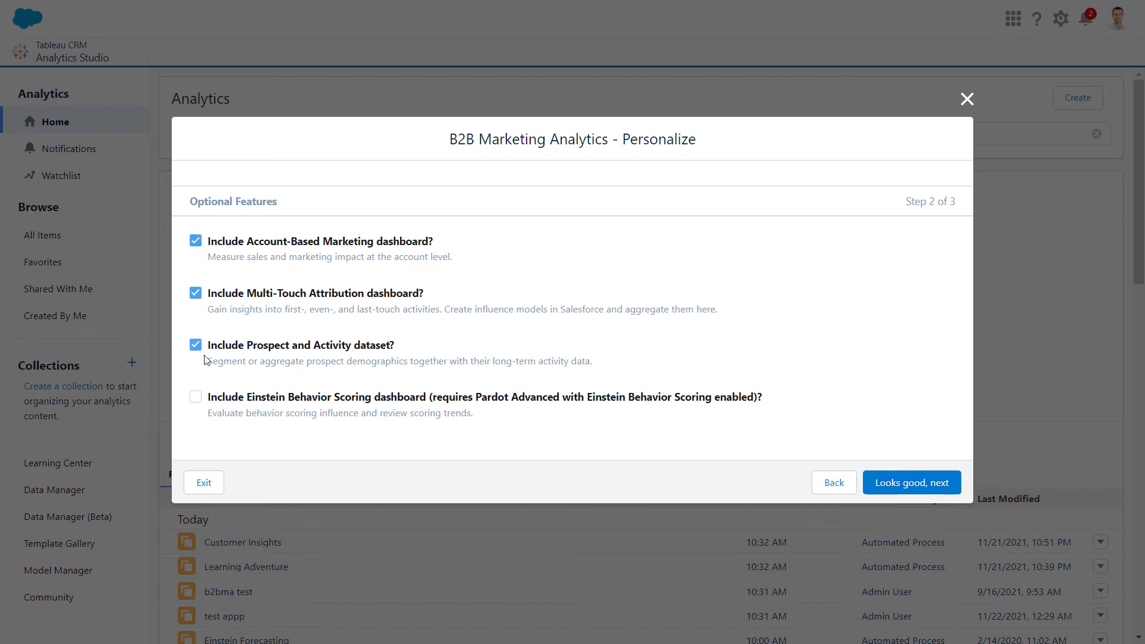
click(195, 397)
click(887, 482)
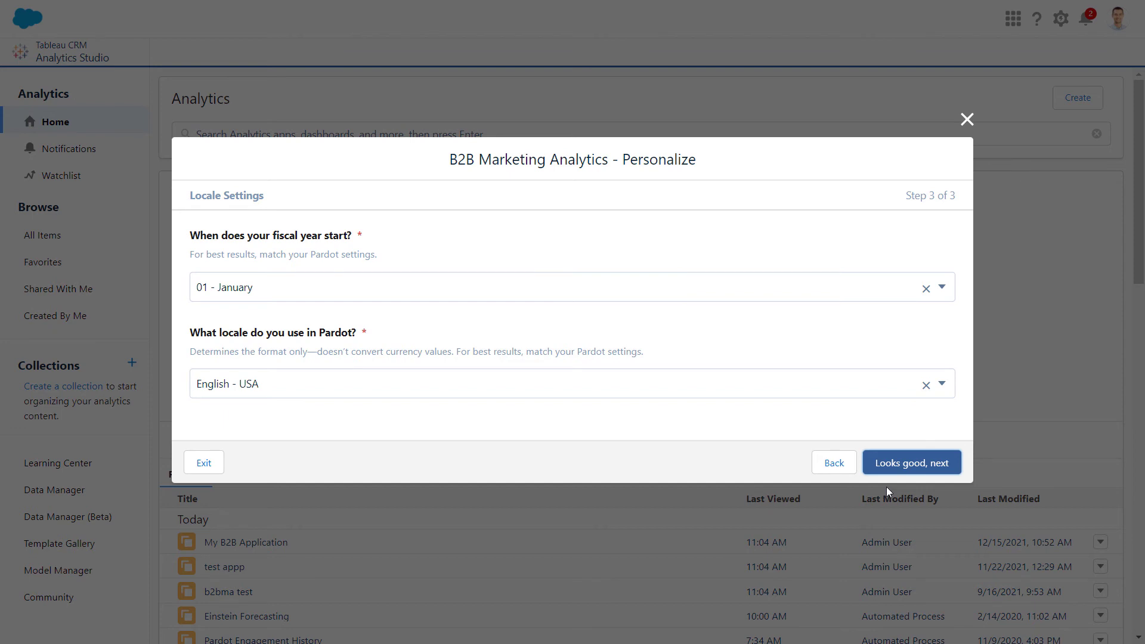
Set the fiscal year start to 03 - March and create My B2B Application
click(727, 287)
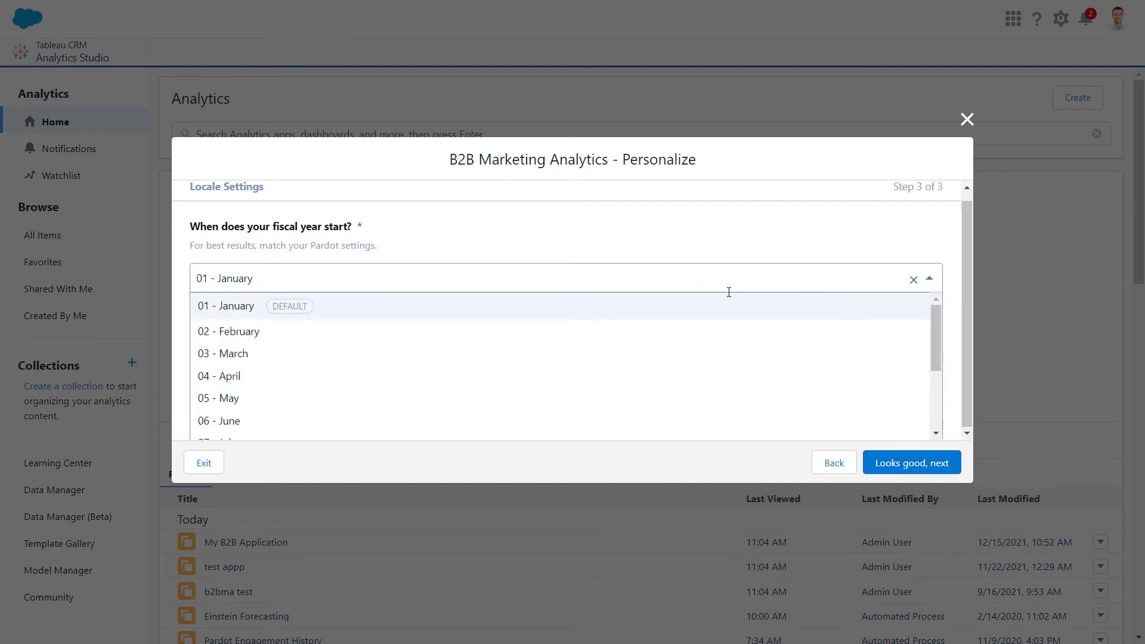
click(714, 355)
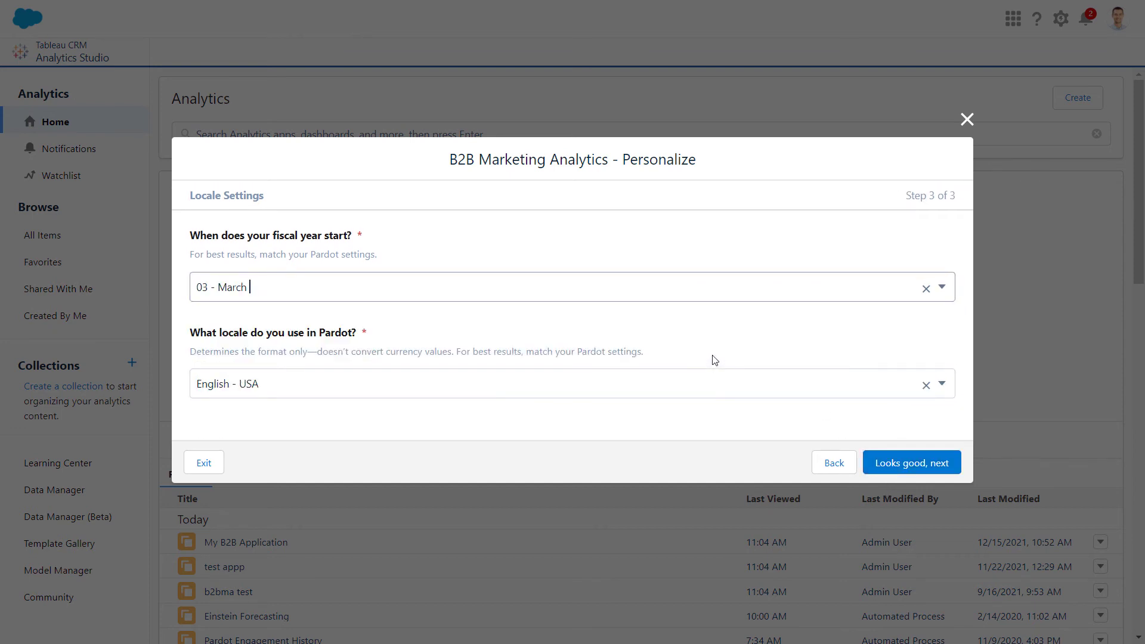
click(892, 467)
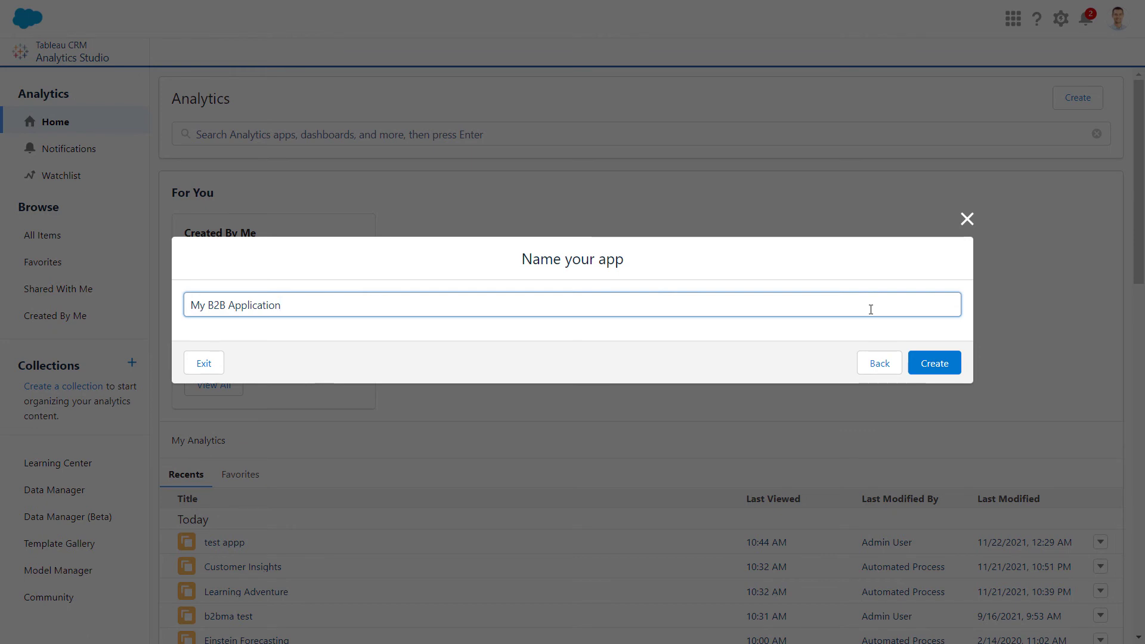
click(933, 363)
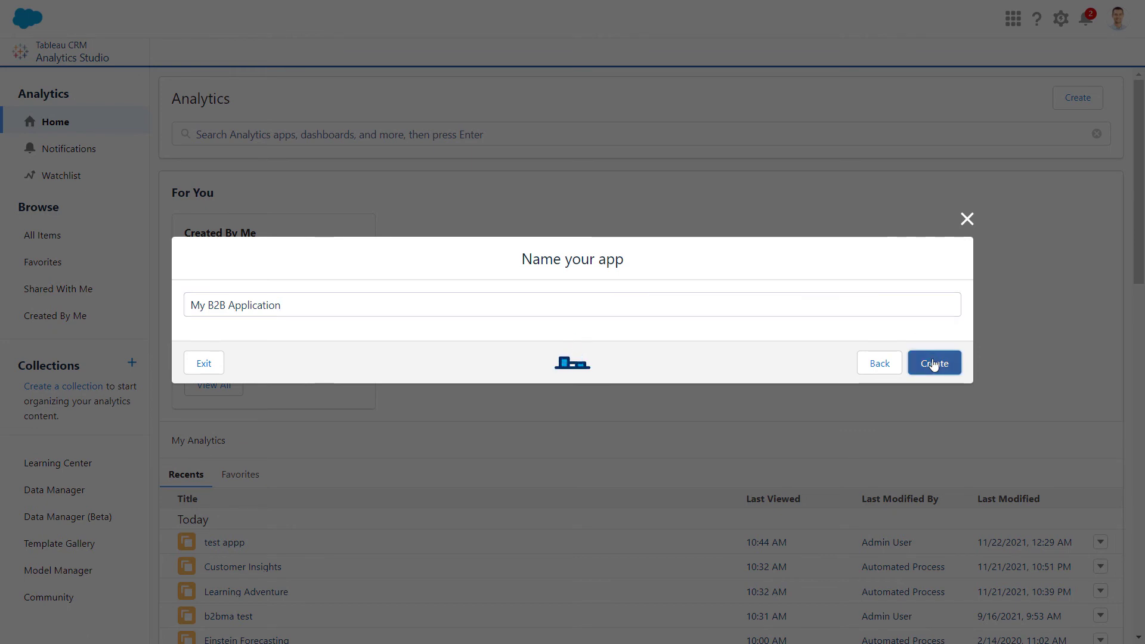